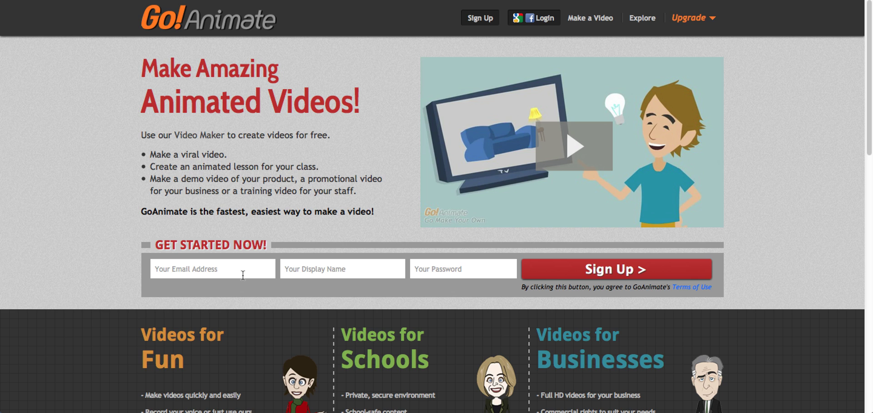
Sign up with the suggested 'trunne…' email and display name 'trunnerq'.
{"action": "left_click", "coordinate": [243, 274]}
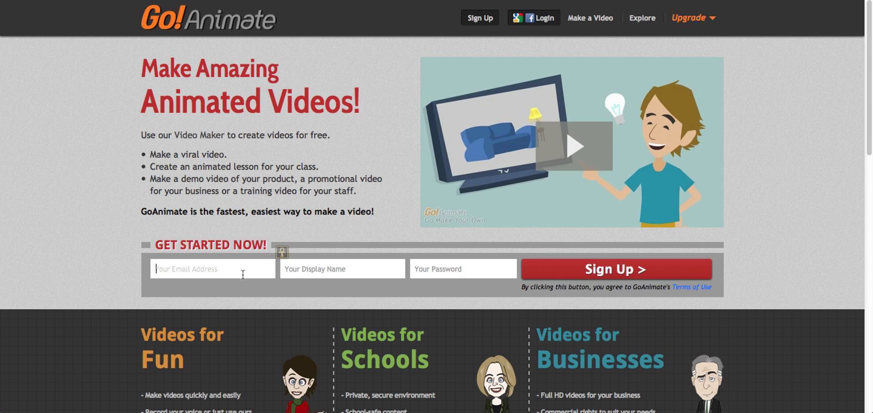
{"action": "type", "text": "trunne"}
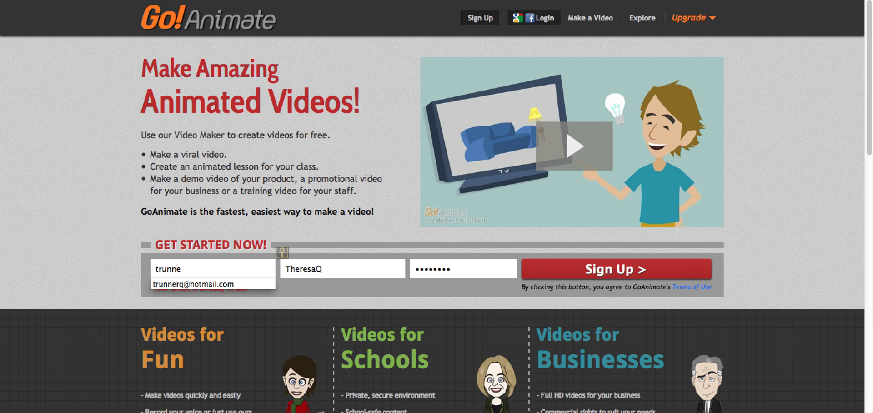
{"action": "key", "text": "Down"}
{"action": "key", "text": "Return"}
{"action": "double_click", "coordinate": [342, 271]}
{"action": "type", "text": "trunnerq"}
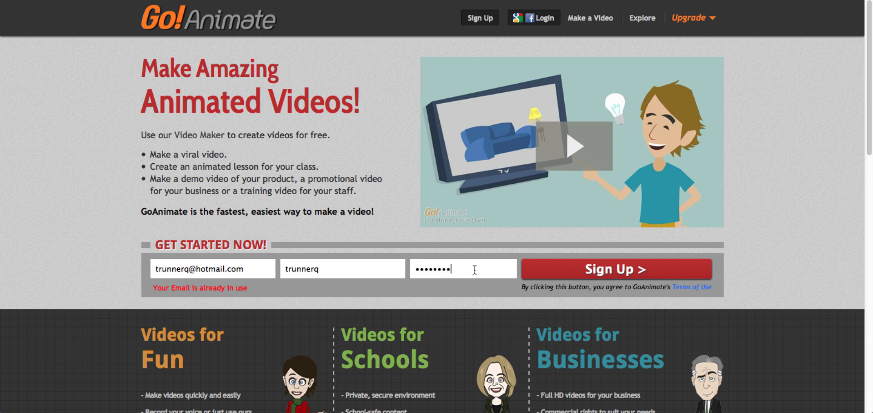
{"action": "left_click", "coordinate": [611, 274]}
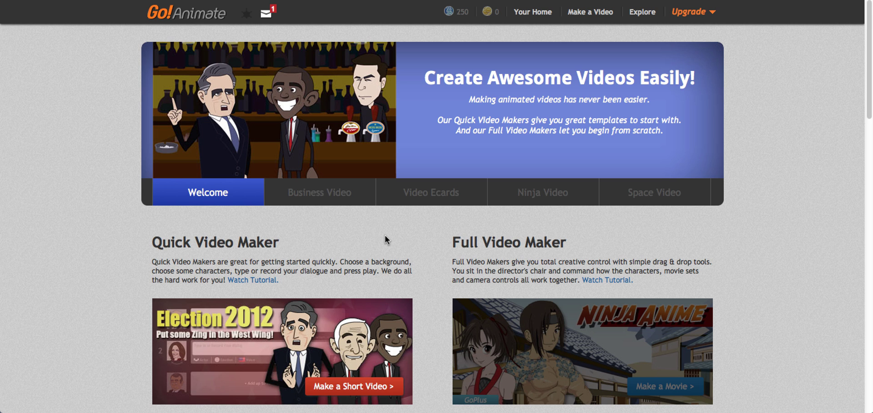
Start an Anime quick video and go to setting selection.
{"action": "scroll", "coordinate": [384, 234], "scroll_direction": "down", "scroll_amount": 3}
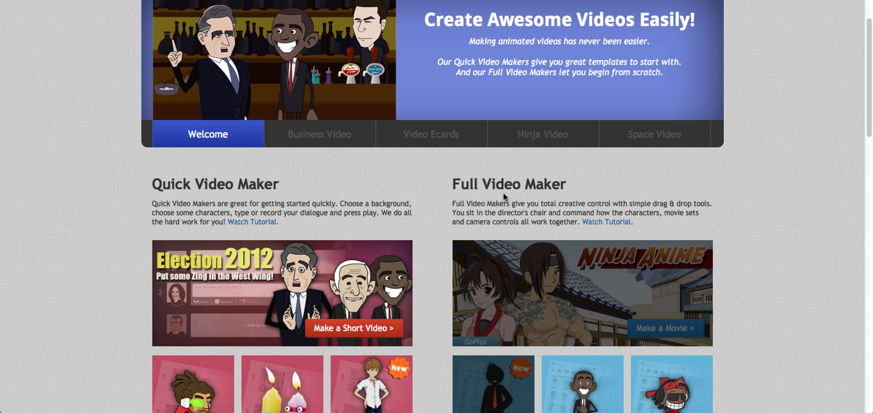
{"action": "scroll", "coordinate": [503, 194], "scroll_direction": "down", "scroll_amount": 4}
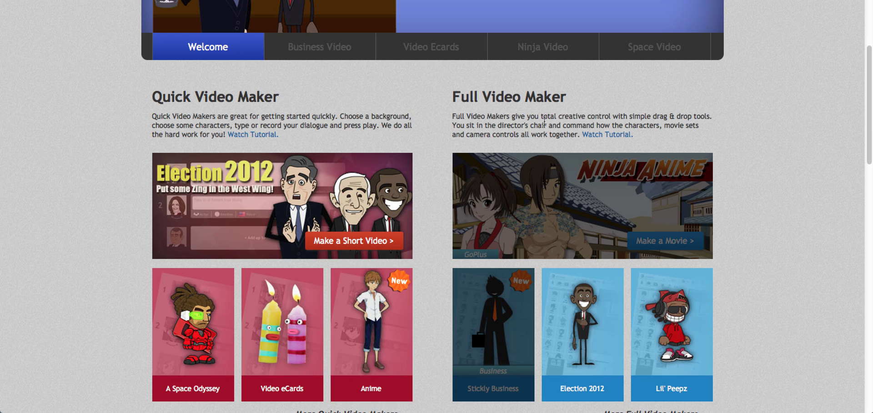
{"action": "mouse_move", "coordinate": [282, 386]}
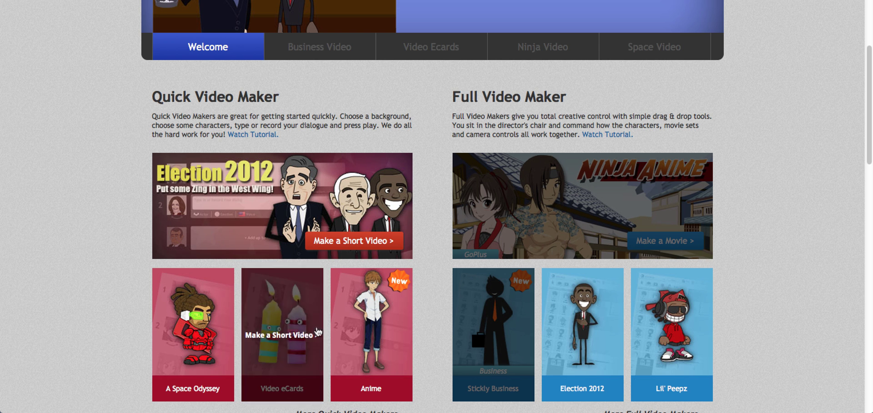
{"action": "left_click", "coordinate": [357, 325]}
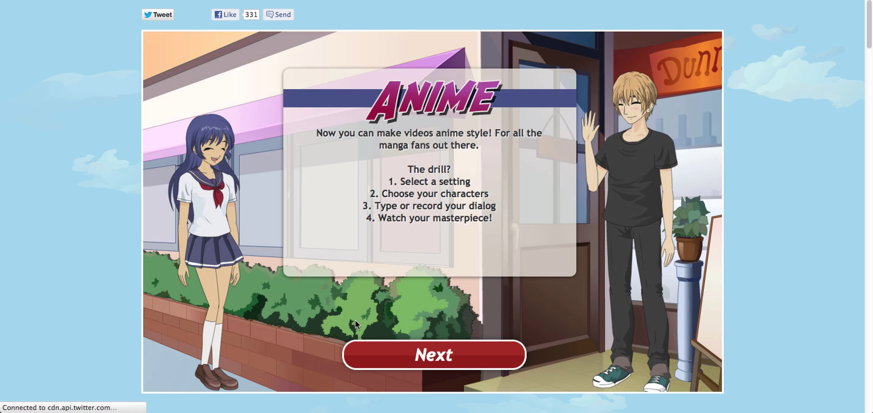
{"action": "left_click", "coordinate": [431, 361]}
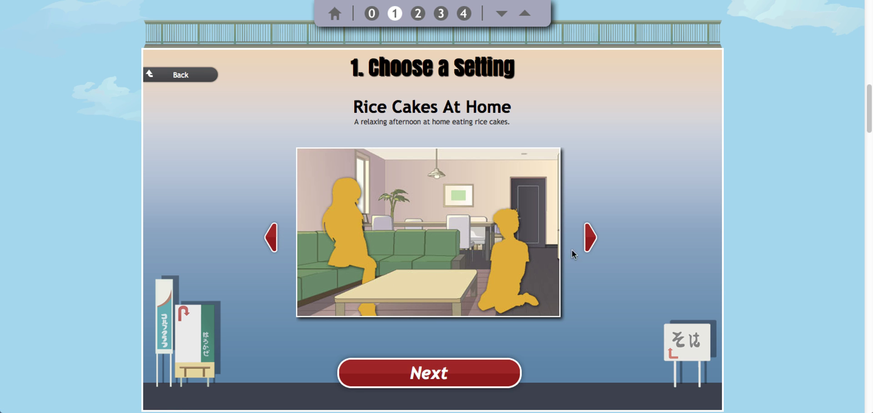
Choose the At the Store setting and continue to actors.
{"action": "left_click", "coordinate": [591, 243]}
{"action": "left_click", "coordinate": [591, 243]}
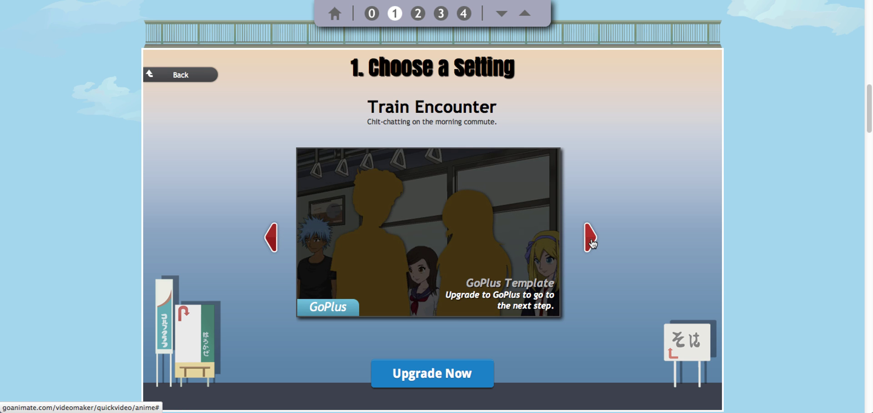
{"action": "left_click", "coordinate": [591, 243]}
{"action": "left_click", "coordinate": [272, 243]}
{"action": "left_click", "coordinate": [272, 244]}
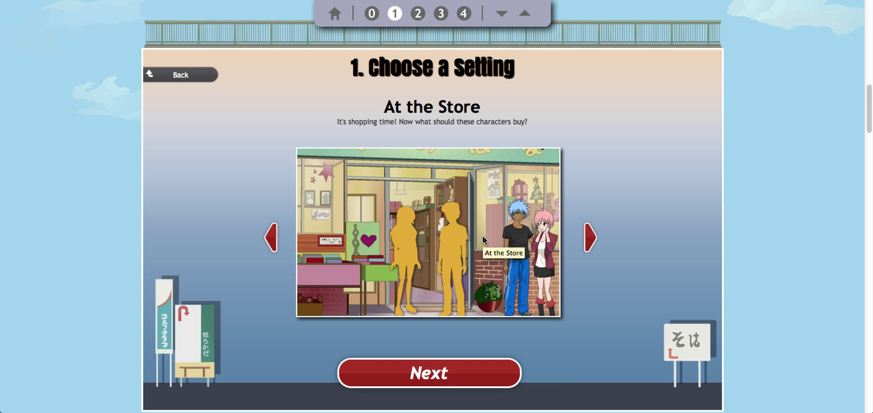
{"action": "scroll", "coordinate": [463, 384], "scroll_direction": "down", "scroll_amount": 1}
{"action": "left_click", "coordinate": [463, 384]}
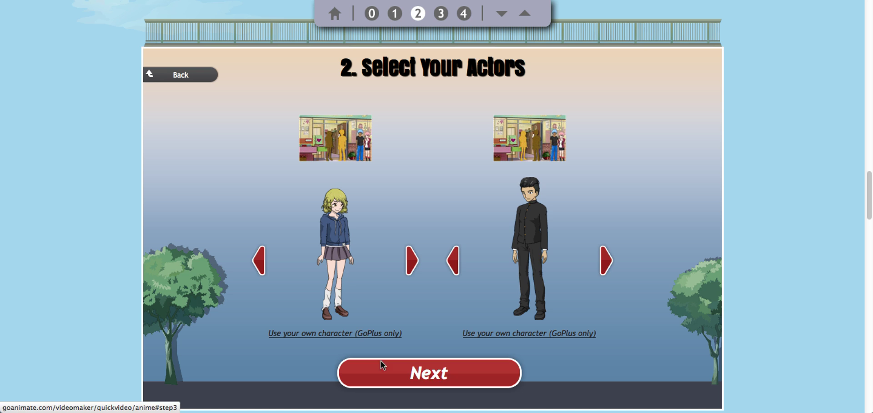
Cast the white-shirt boy as first actor and the blue-haired girl as second.
{"action": "left_click", "coordinate": [410, 265]}
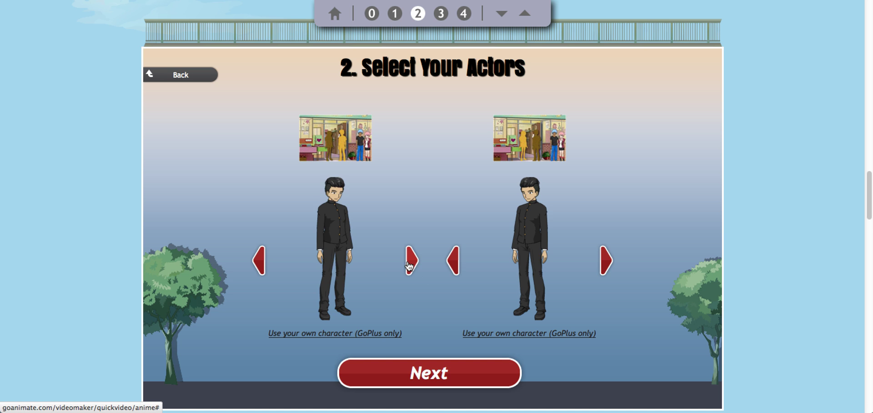
{"action": "left_click", "coordinate": [410, 265]}
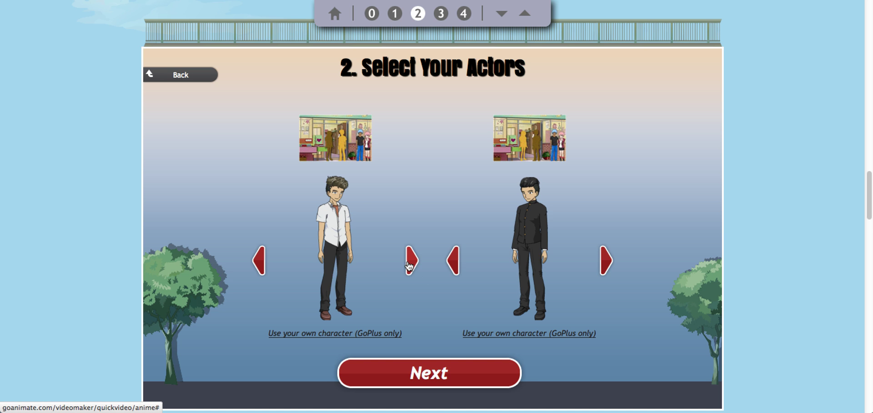
{"action": "left_click", "coordinate": [410, 265]}
{"action": "left_click", "coordinate": [259, 262]}
{"action": "left_click", "coordinate": [606, 267]}
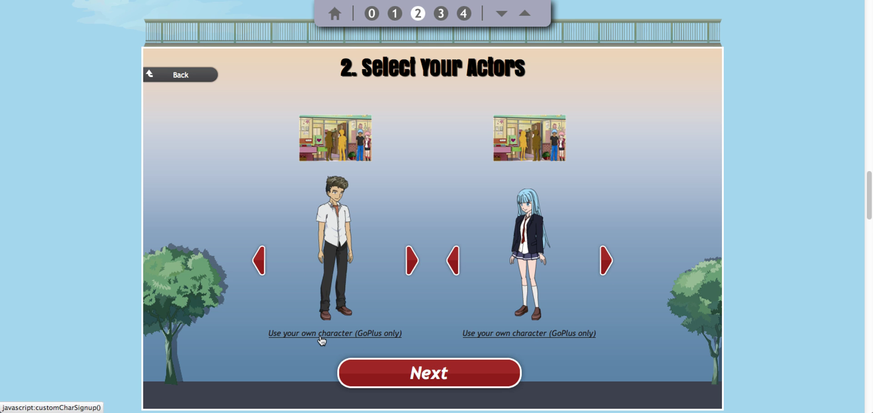
{"action": "left_click", "coordinate": [477, 380]}
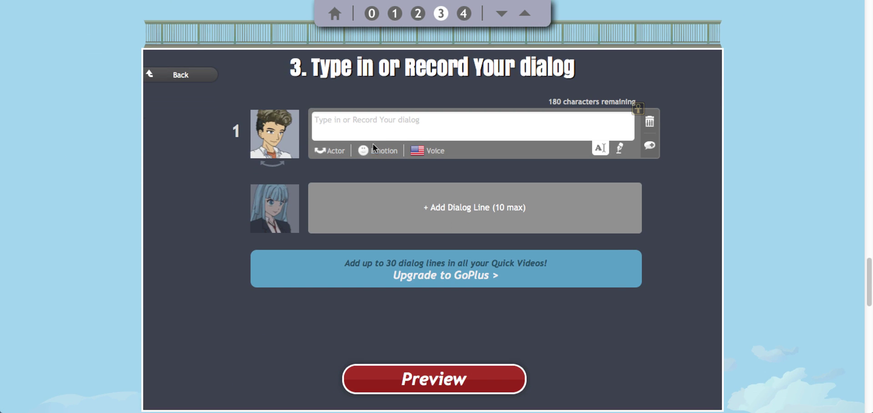
Write the opening lines 'Hi Suzy, how are you?' and 'What are you doing here?'.
{"action": "left_click", "coordinate": [364, 127]}
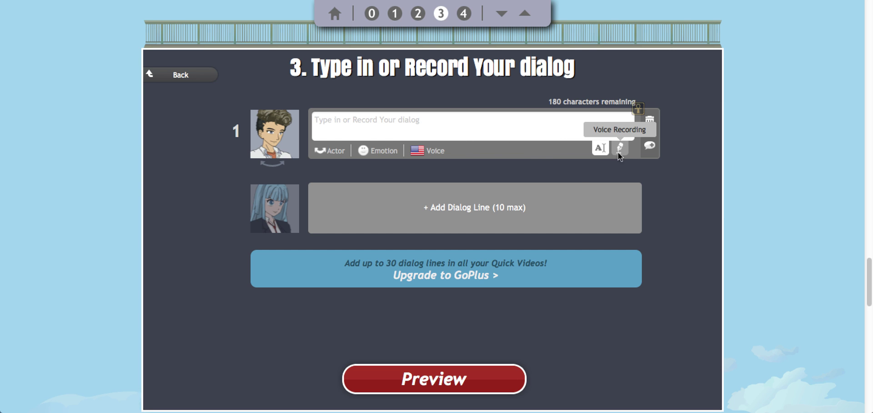
{"action": "type", "text": "Hi Suzy, how are you?"}
{"action": "key", "text": "Return"}
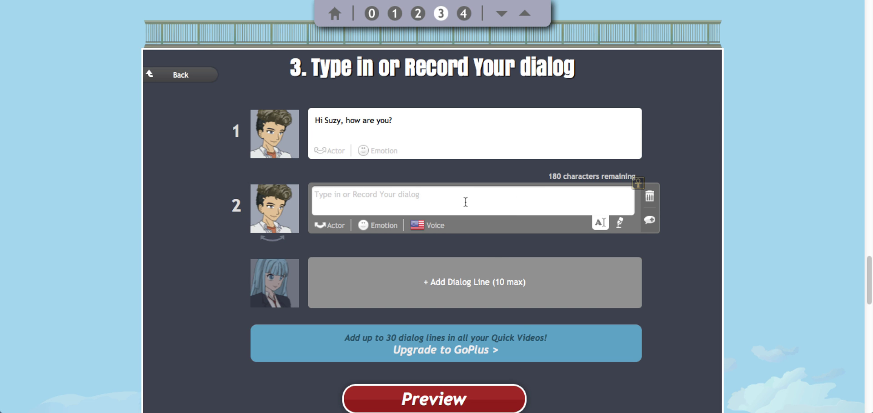
{"action": "type", "text": "What are you doing here?"}
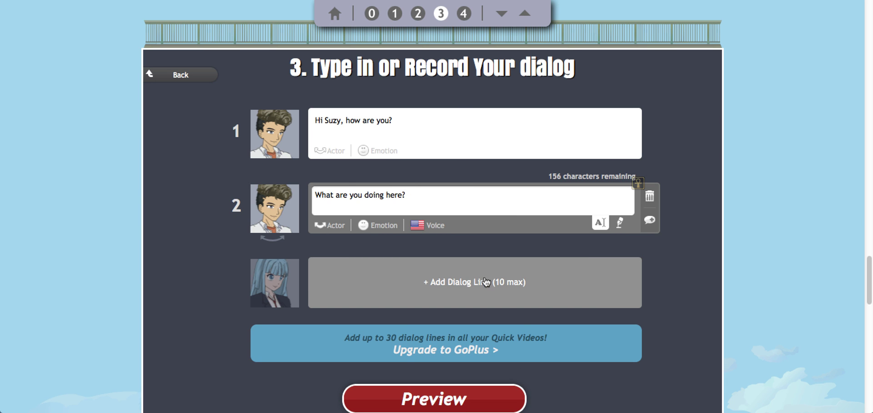
Add a third line: 'I'm shopping with my sister.'.
{"action": "left_click", "coordinate": [485, 282]}
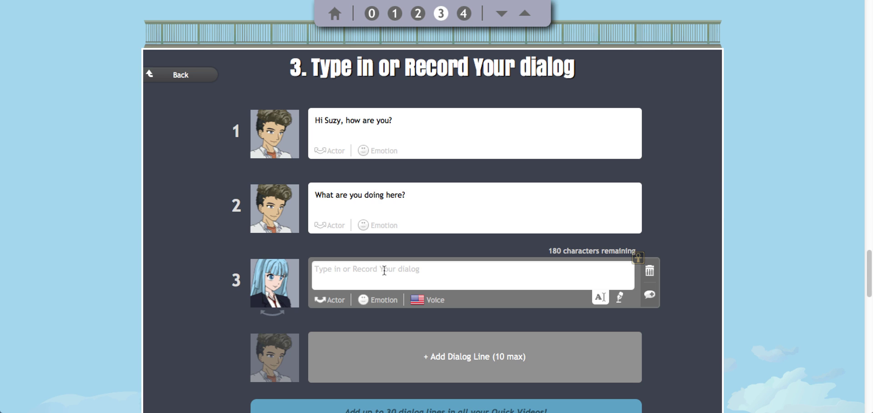
{"action": "type", "text": "I'm shopping"}
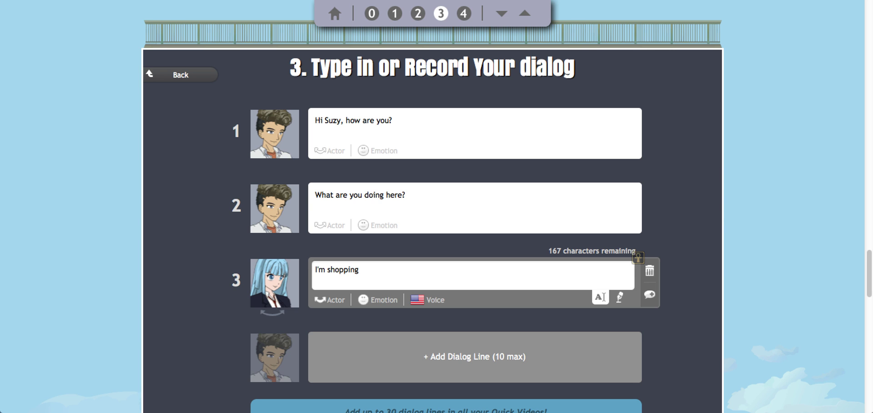
{"action": "type", "text": "with my sister."}
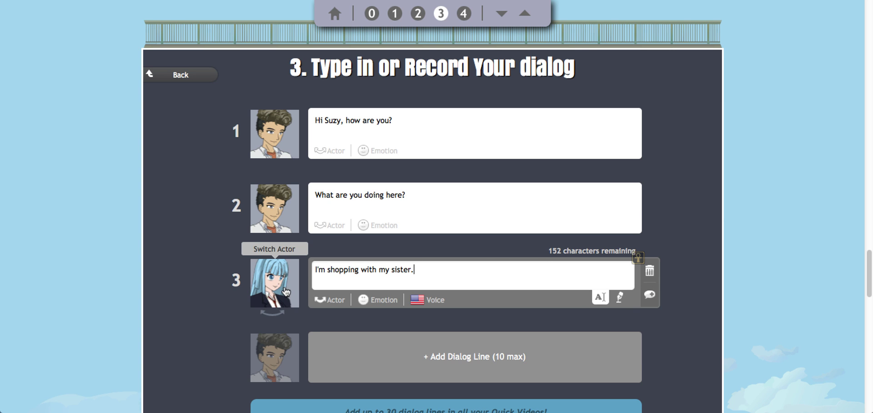
Insert lines 'How about you?' and the boy's 'I was looking for you.'.
{"action": "left_click", "coordinate": [650, 296]}
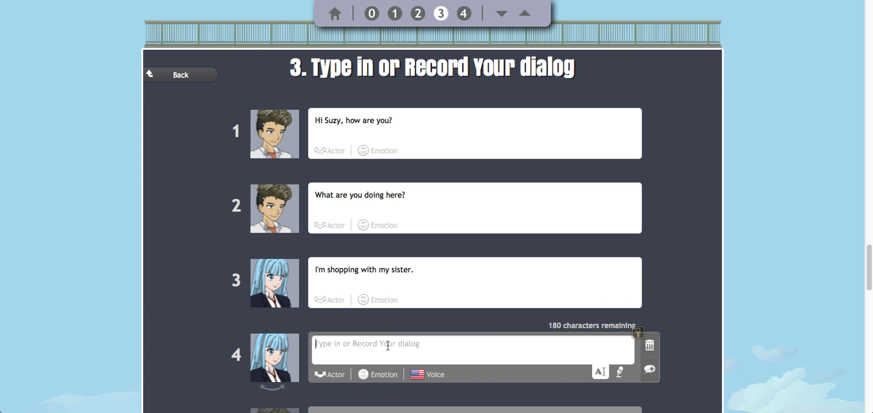
{"action": "type", "text": "How about you?"}
{"action": "scroll", "coordinate": [389, 337], "scroll_direction": "down", "scroll_amount": 2}
{"action": "key", "text": "Return"}
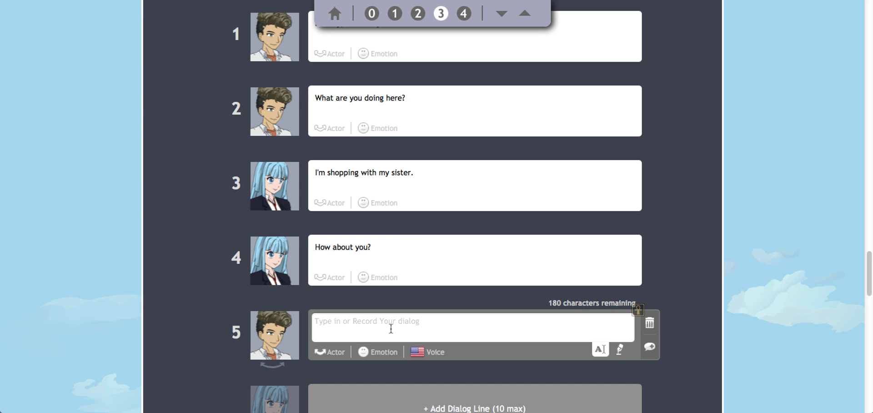
{"action": "type", "text": "I was looking for you."}
{"action": "scroll", "coordinate": [450, 312], "scroll_direction": "down", "scroll_amount": 3}
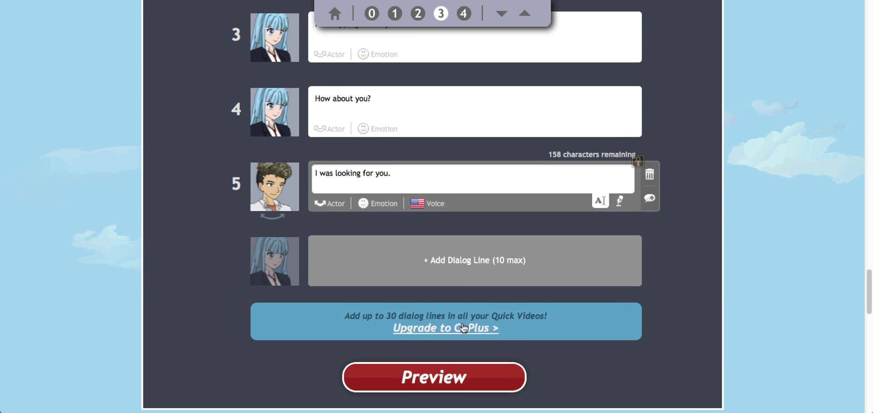
Scroll to the preview player and watch the 20-second anime video play through.
{"action": "scroll", "coordinate": [460, 317], "scroll_direction": "down", "scroll_amount": 7}
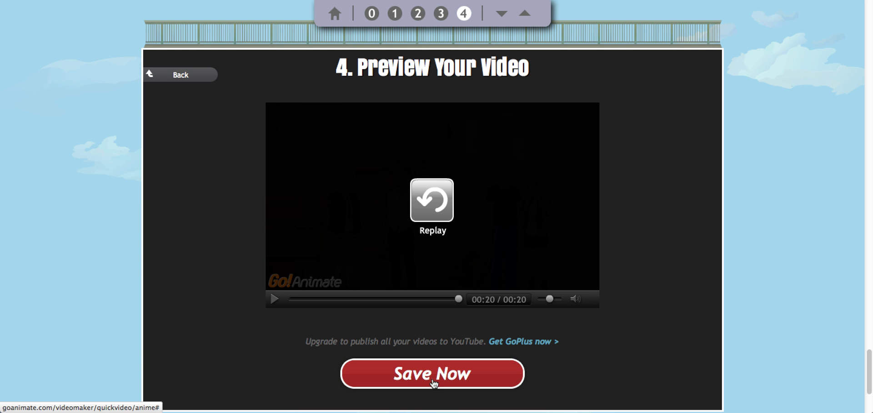
Save the previewed video to reach the publishing form.
{"action": "scroll", "coordinate": [434, 380], "scroll_direction": "down", "scroll_amount": 5}
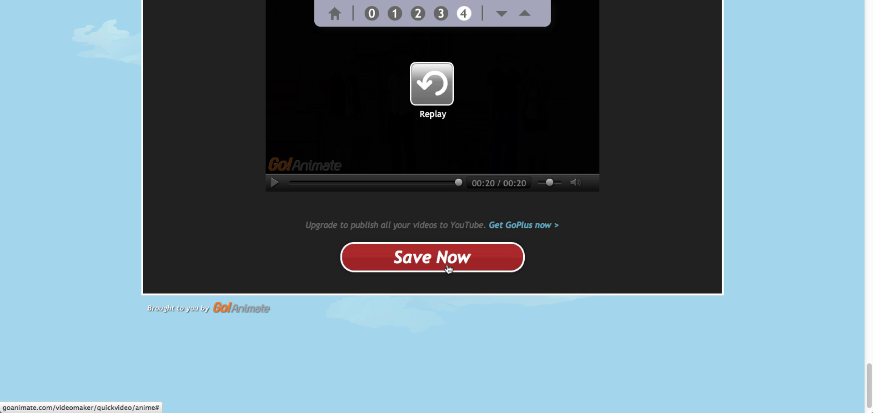
{"action": "scroll", "coordinate": [448, 269], "scroll_direction": "up", "scroll_amount": 1}
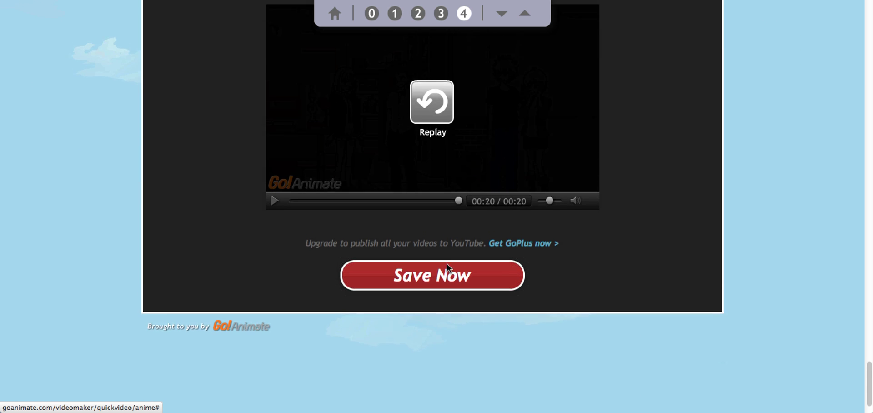
{"action": "left_click", "coordinate": [460, 296]}
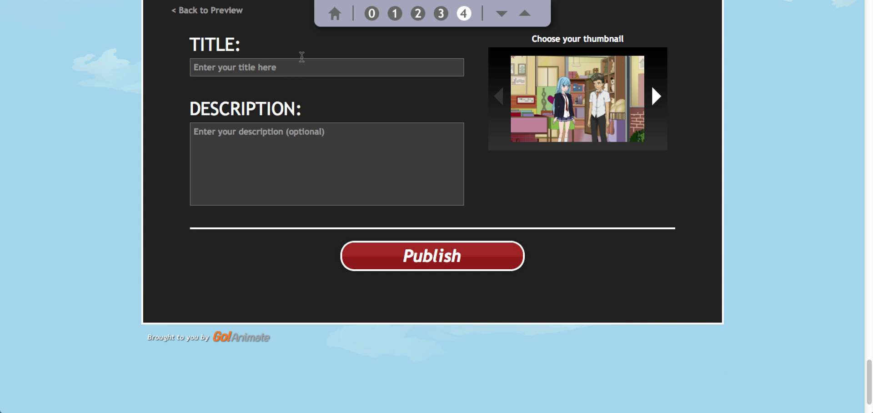
Publish as 'Sample goAnimate' with description 'Tutorial for RMS students on using goAnimate'.
{"action": "left_click", "coordinate": [300, 67]}
{"action": "type", "text": "Sample goAnimate"}
{"action": "left_click", "coordinate": [326, 133]}
{"action": "type", "text": "Tutorial for RMS students on using goAnimate"}
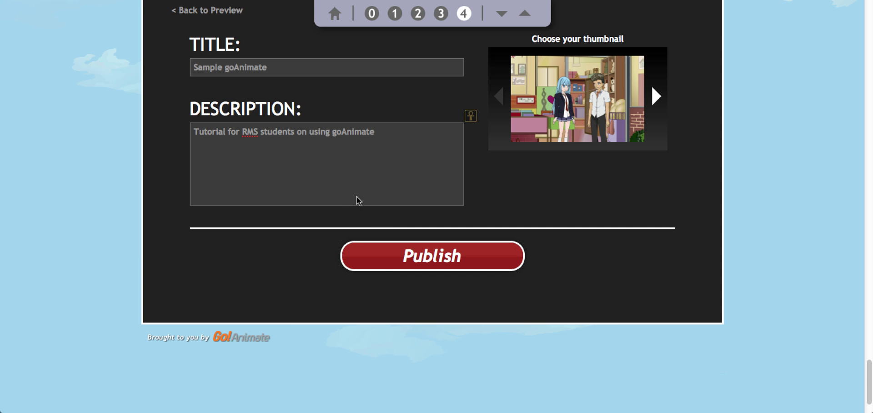
{"action": "left_click", "coordinate": [422, 264]}
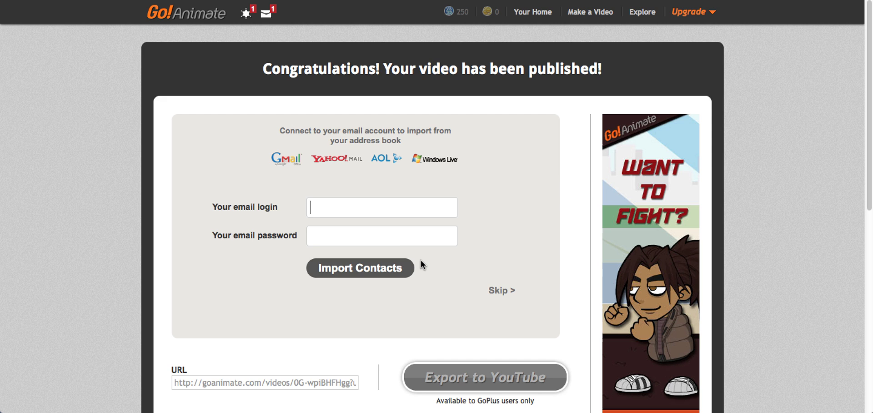
{"action": "left_click", "coordinate": [395, 210]}
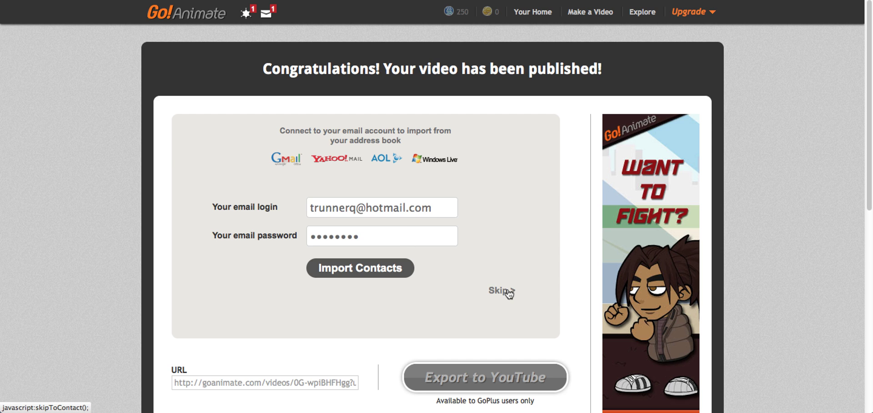
{"action": "left_click", "coordinate": [507, 290]}
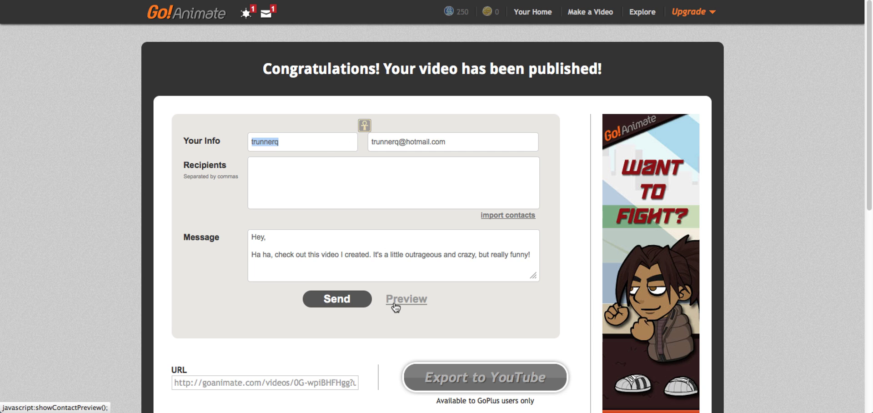
Preview the share message, select the share link, and view then close the embed code.
{"action": "left_click", "coordinate": [337, 298]}
{"action": "scroll", "coordinate": [318, 300], "scroll_direction": "down", "scroll_amount": 3}
{"action": "left_click", "coordinate": [186, 285]}
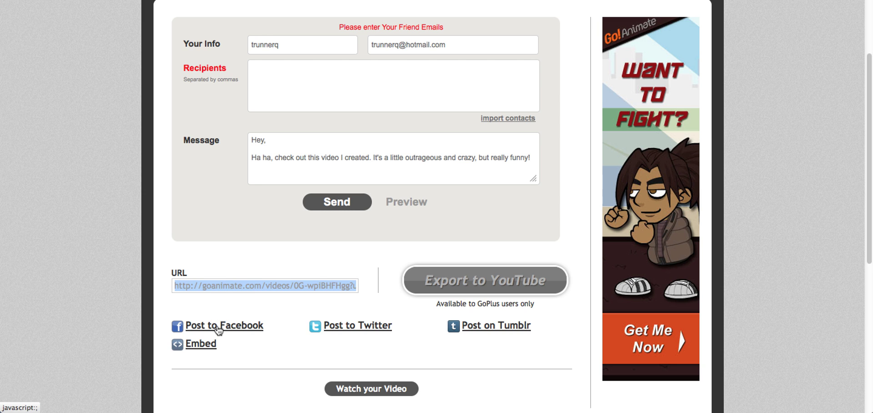
{"action": "left_click", "coordinate": [313, 338]}
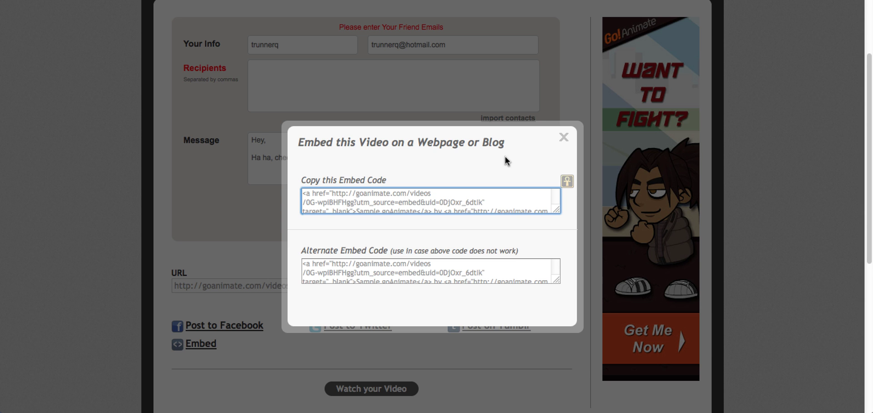
{"action": "left_click", "coordinate": [564, 138]}
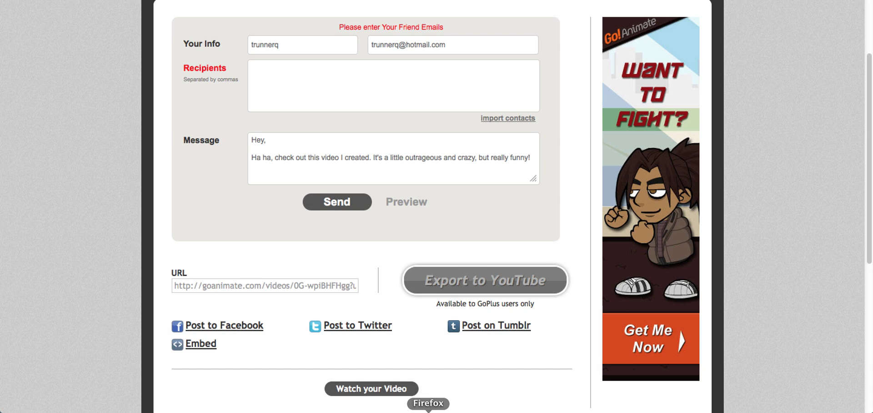
{"action": "scroll", "coordinate": [386, 332], "scroll_direction": "down", "scroll_amount": 5}
Open the Sample goAnimate video's viewing page with Watch your Video.
{"action": "left_click", "coordinate": [383, 273]}
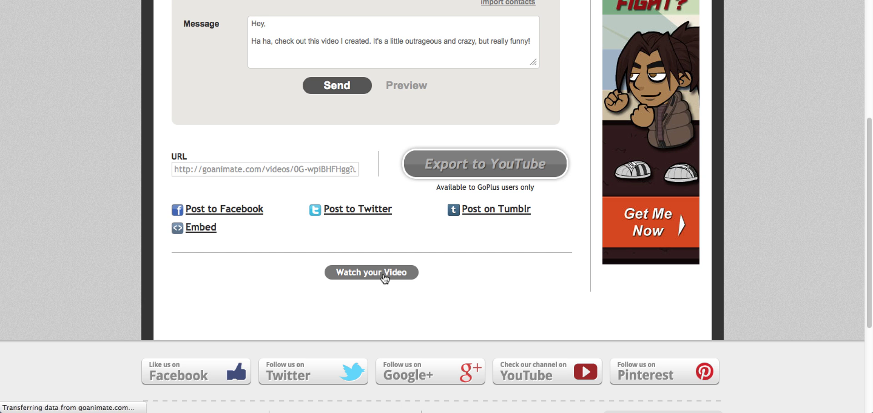